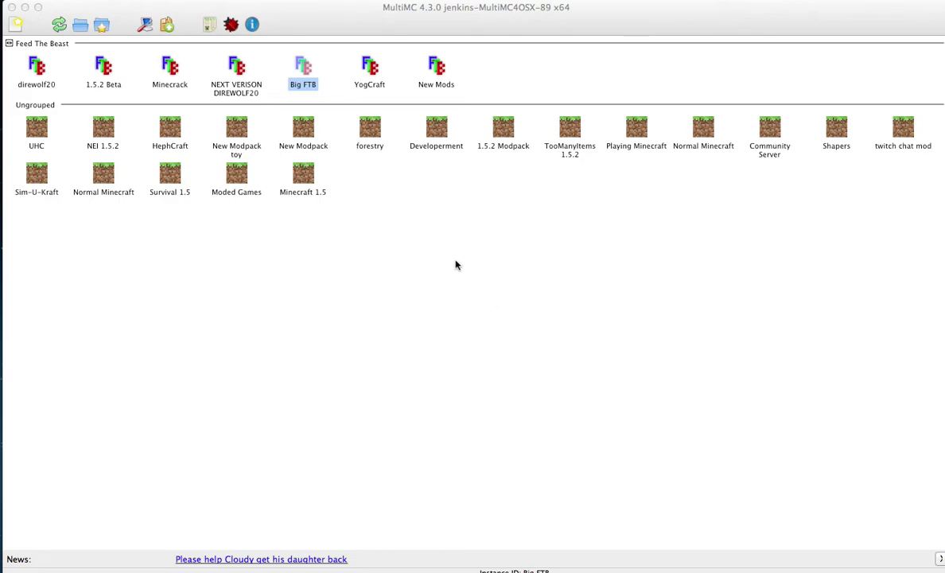
pyautogui.click(345, 201)
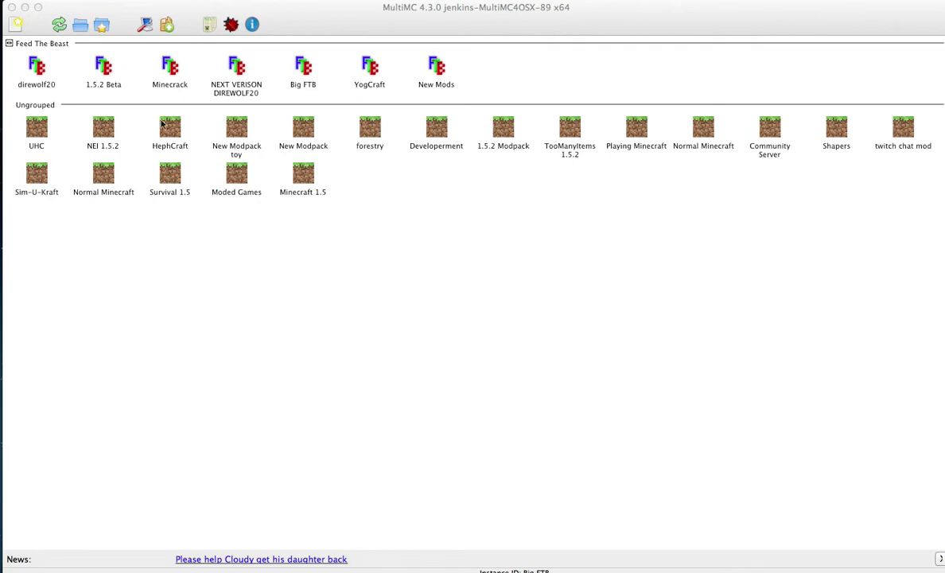
pyautogui.click(104, 133)
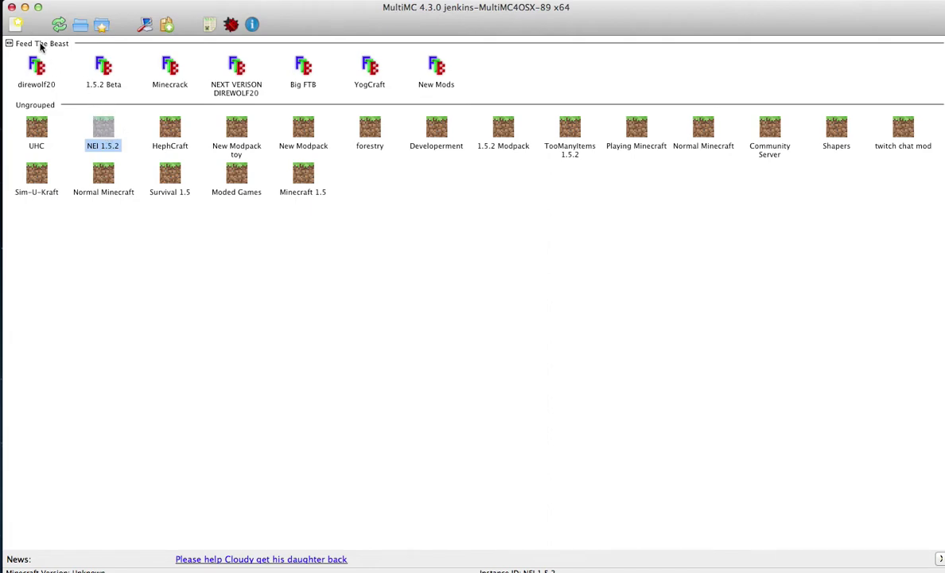
# Start a new instance and name it "Youtube Video".
pyautogui.click(17, 26)
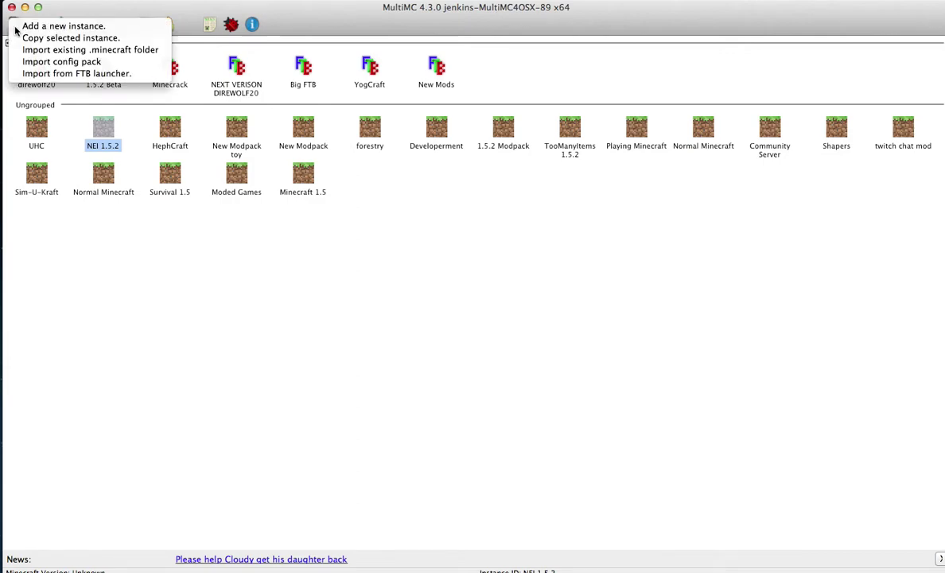
pyautogui.click(20, 28)
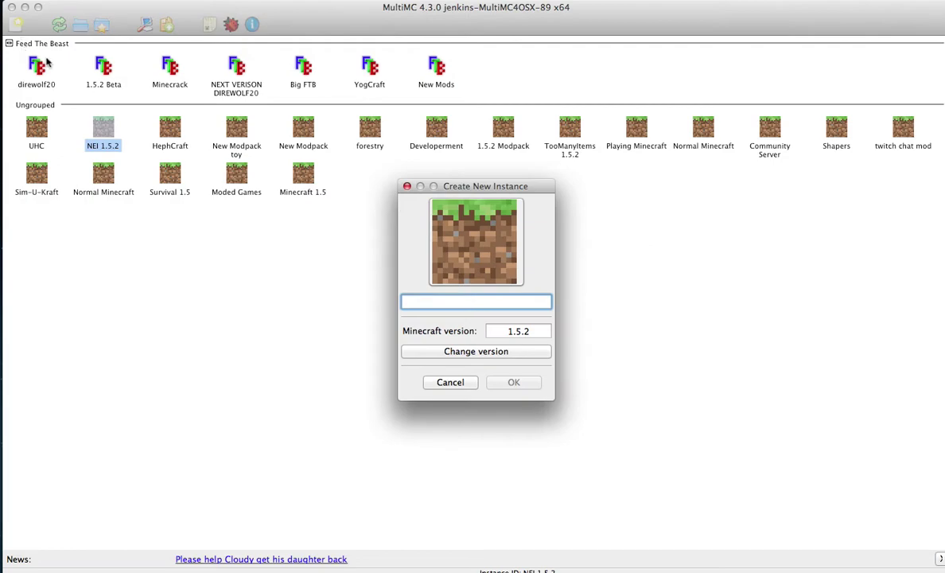
pyautogui.write('You')
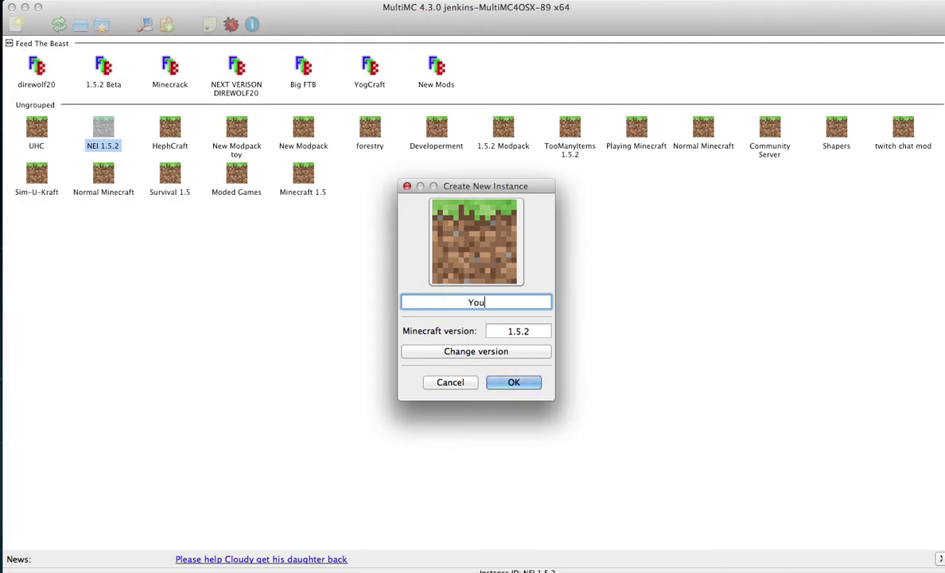
pyautogui.write('tube Video')
# Look through the Minecraft versions offered for the new instance, including the old snapshots.
pyautogui.click(450, 351)
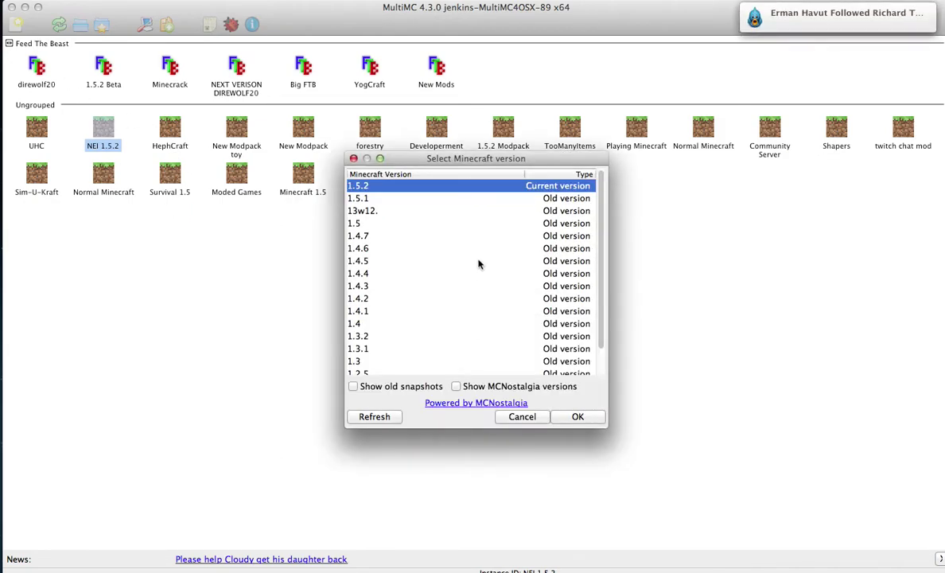
pyautogui.scroll(-1, 480, 263)
pyautogui.scroll(1, 477, 262)
pyautogui.scroll(-1, 472, 261)
pyautogui.click(368, 198)
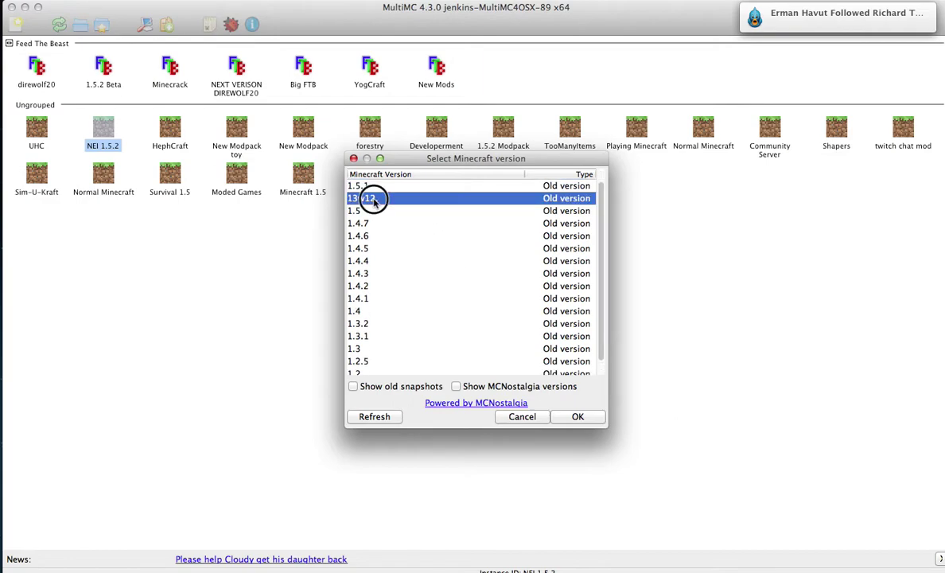
pyautogui.scroll(1, 396, 246)
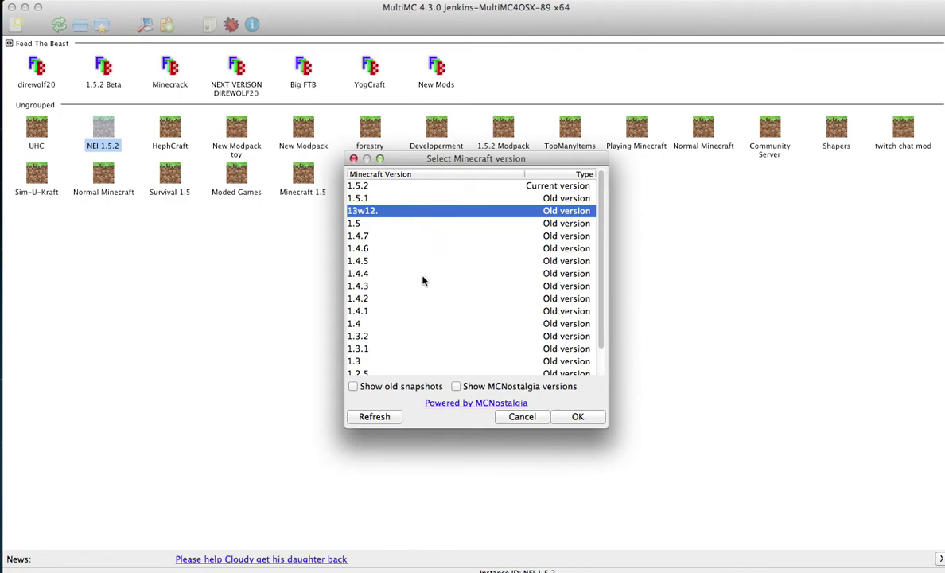
pyautogui.scroll(-2, 420, 281)
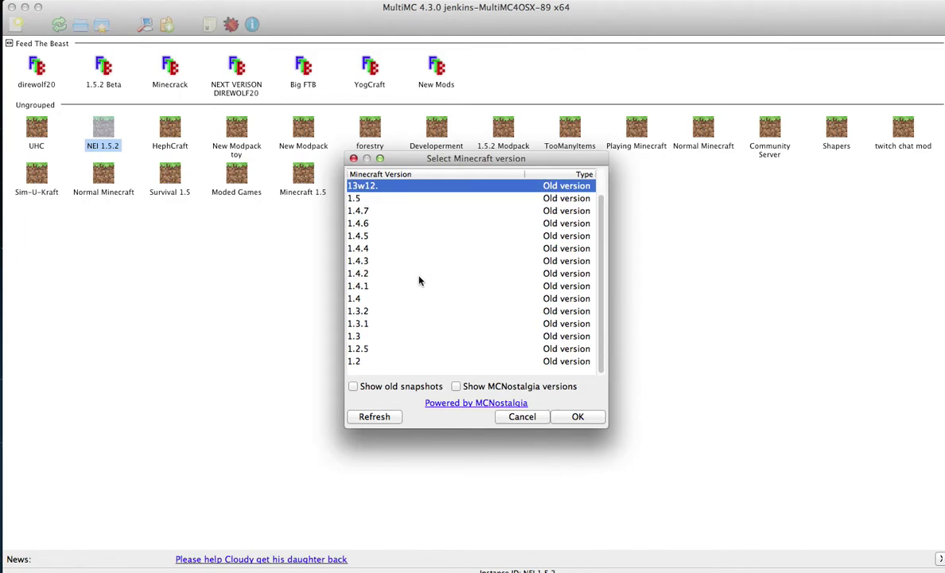
pyautogui.scroll(1, 420, 280)
pyautogui.scroll(-1, 398, 279)
pyautogui.click(394, 387)
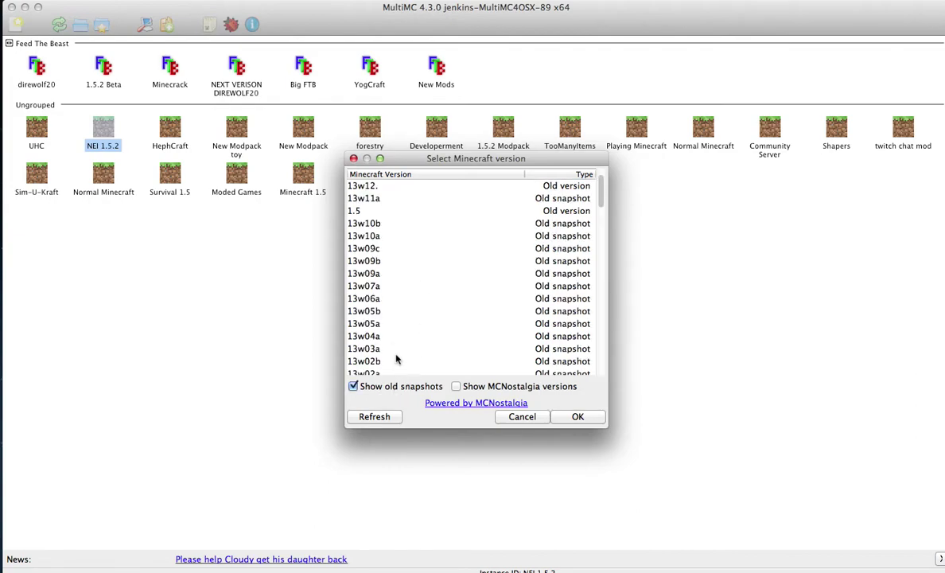
pyautogui.scroll(-8, 395, 358)
pyautogui.scroll(-15, 390, 347)
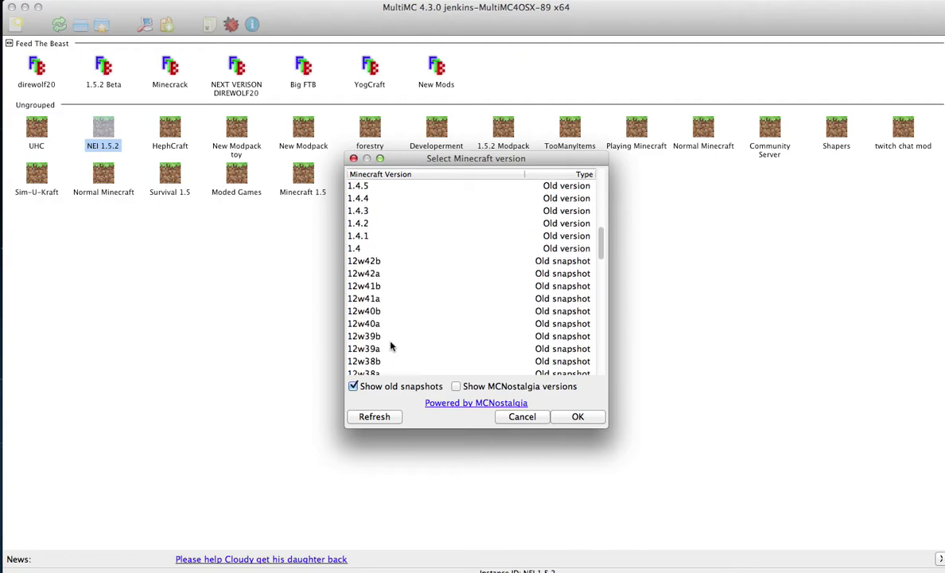
pyautogui.scroll(-3, 390, 347)
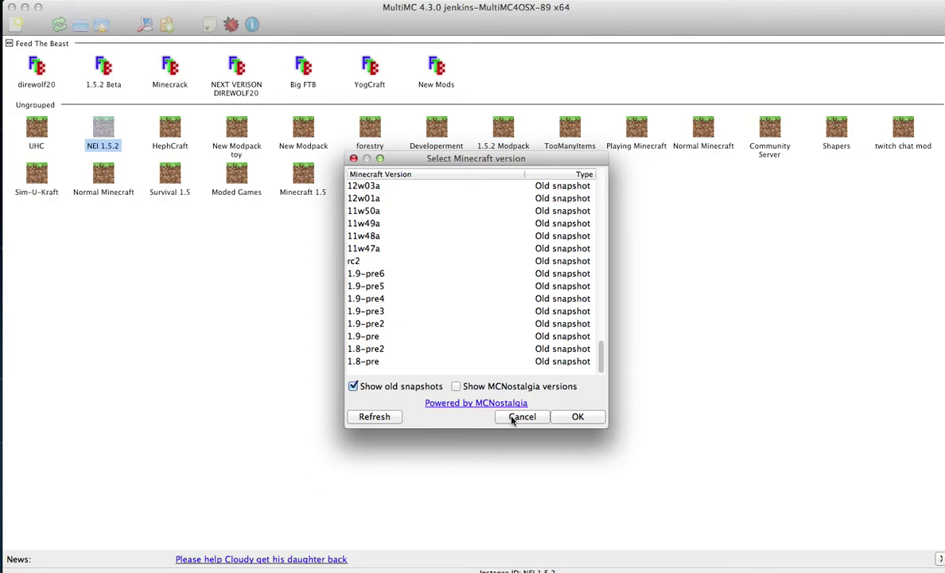
pyautogui.scroll(20, 413, 306)
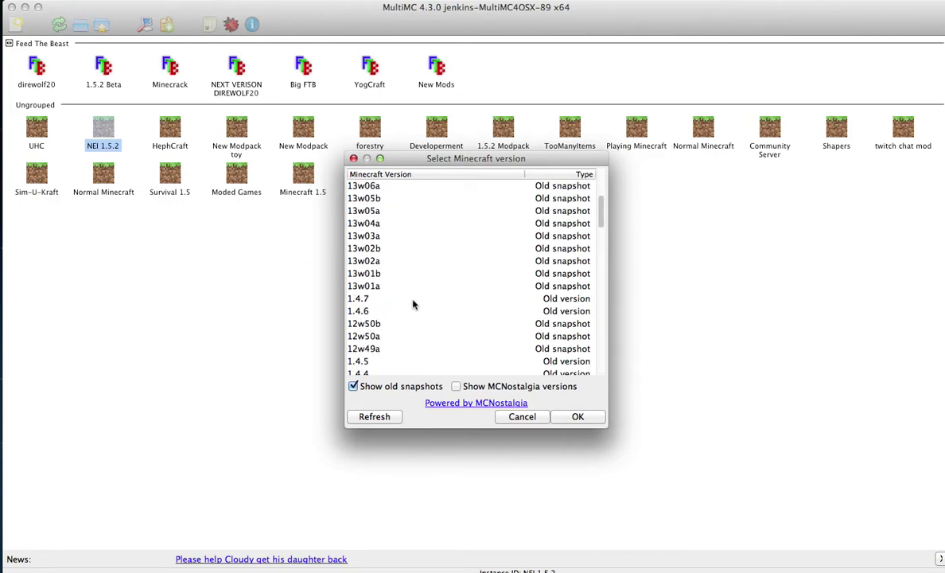
pyautogui.scroll(5, 413, 305)
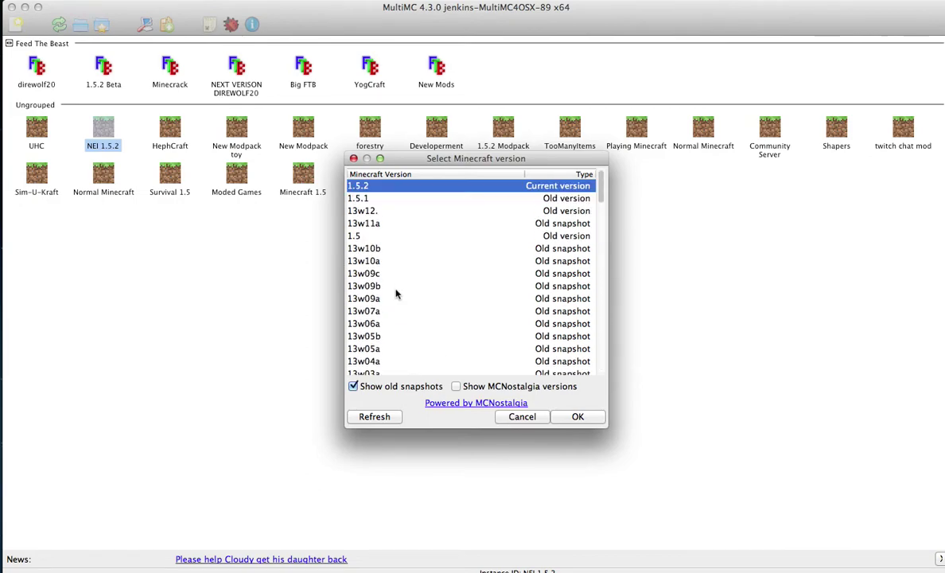
# Accept Minecraft version 1.5.2 and create the Youtube Video instance.
pyautogui.click(577, 416)
pyautogui.click(503, 387)
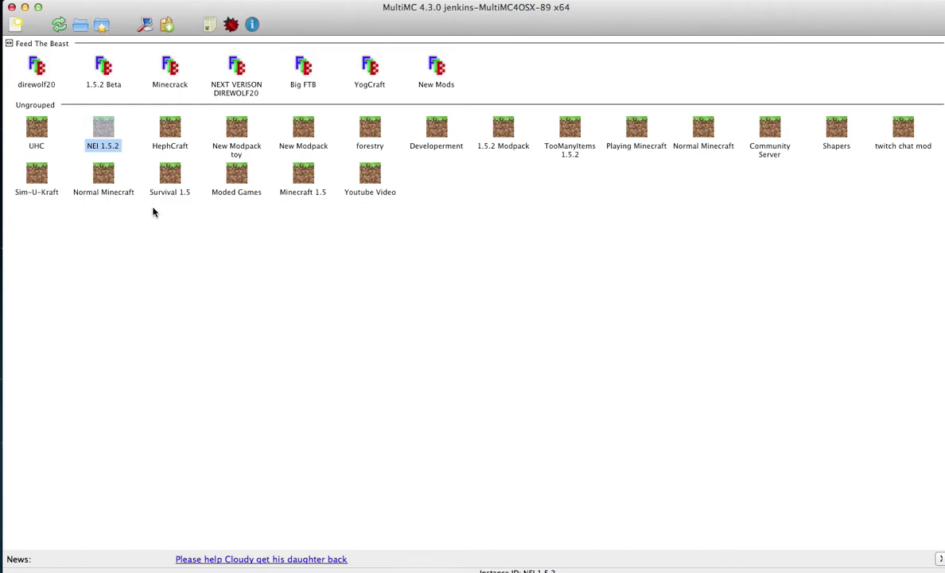
# Add OptiFine_1.5.2_HD_U_D2.zip from the Documents folder to the Youtube Video instance's Minecraft.jar mods.
pyautogui.rightClick(366, 180)
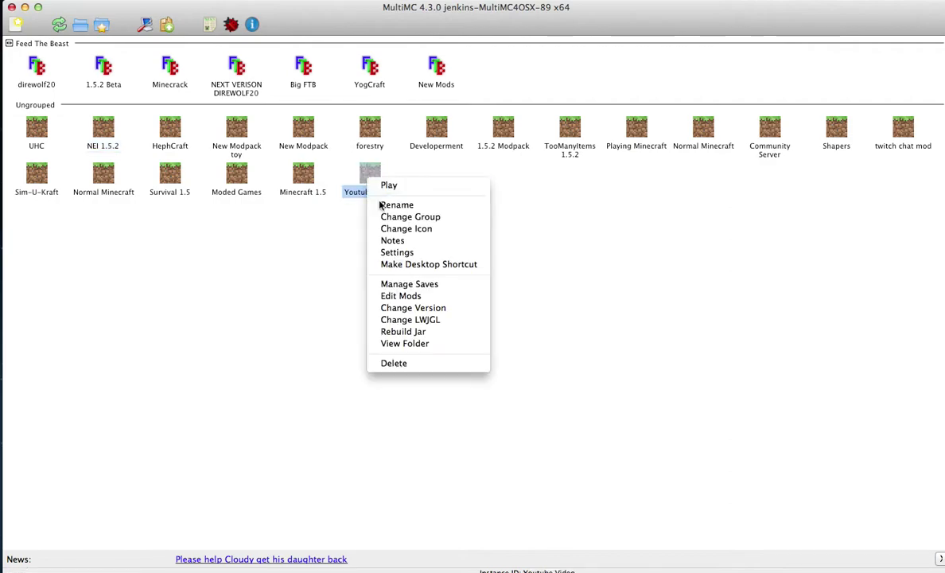
pyautogui.click(406, 296)
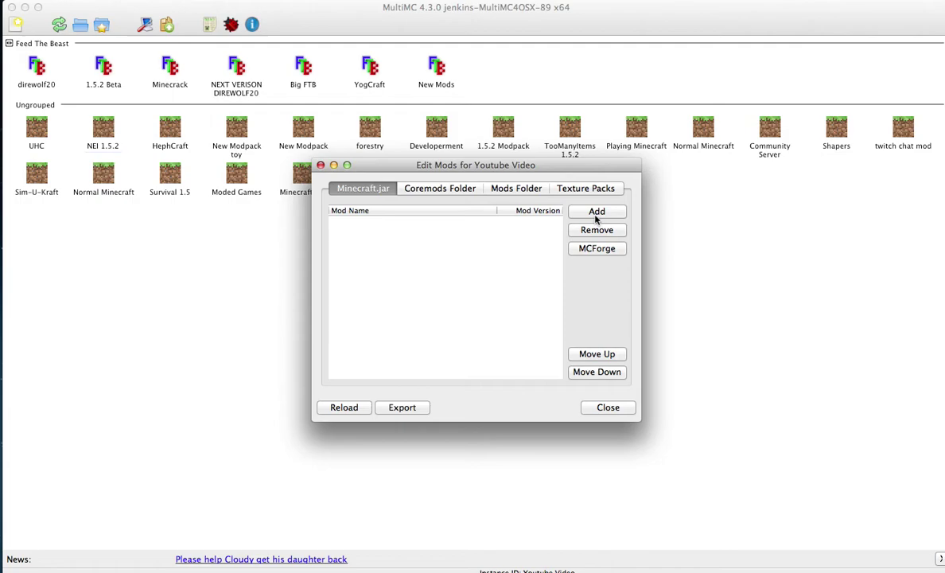
pyautogui.click(596, 213)
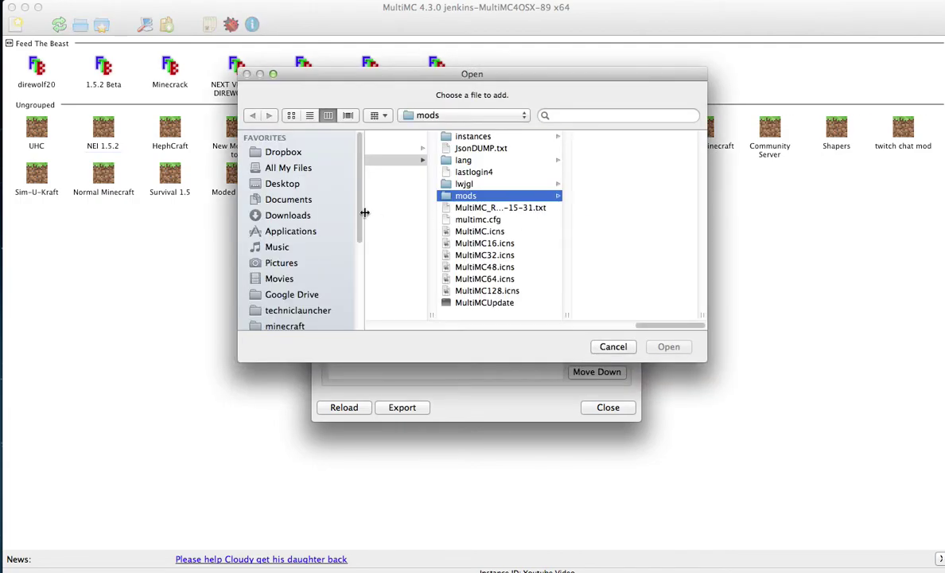
pyautogui.click(291, 201)
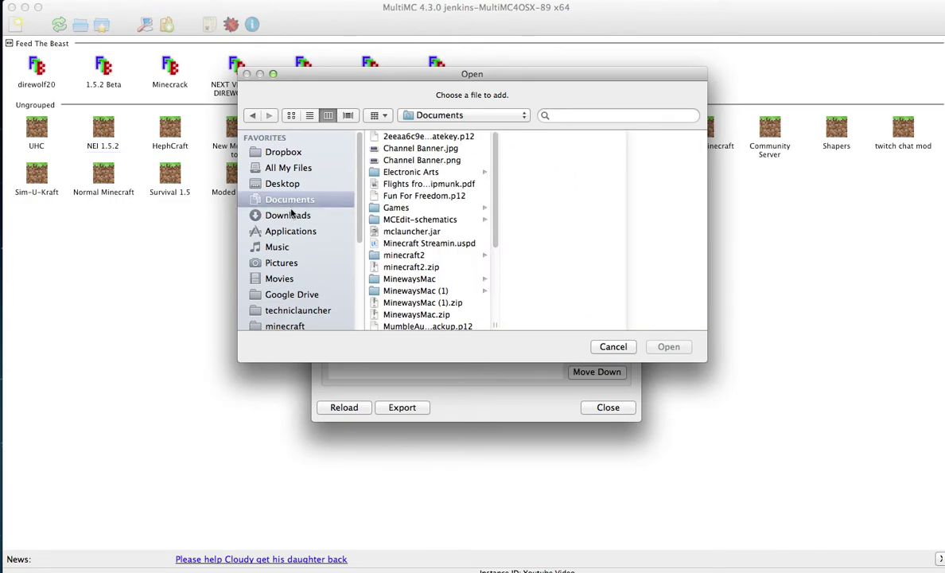
pyautogui.scroll(-3, 394, 221)
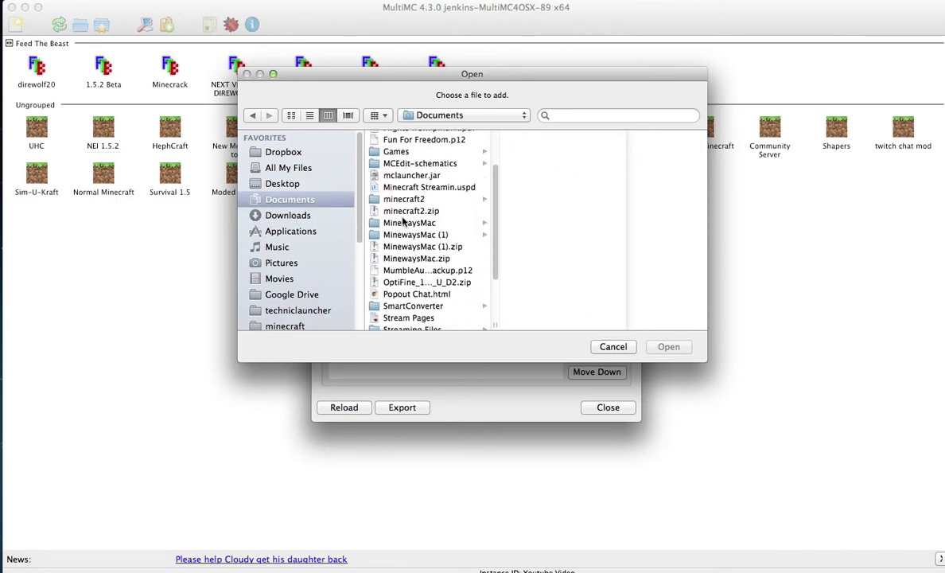
pyautogui.click(424, 281)
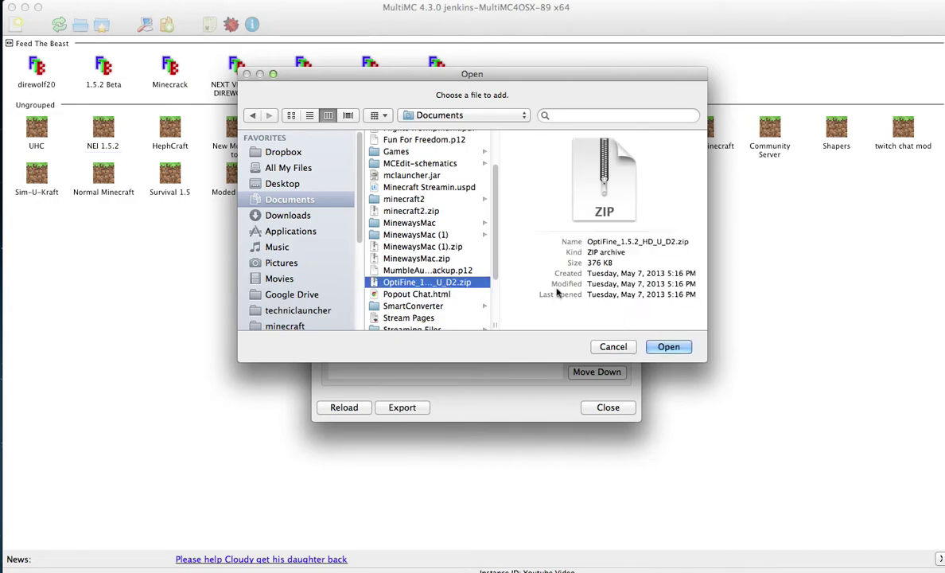
pyautogui.click(668, 346)
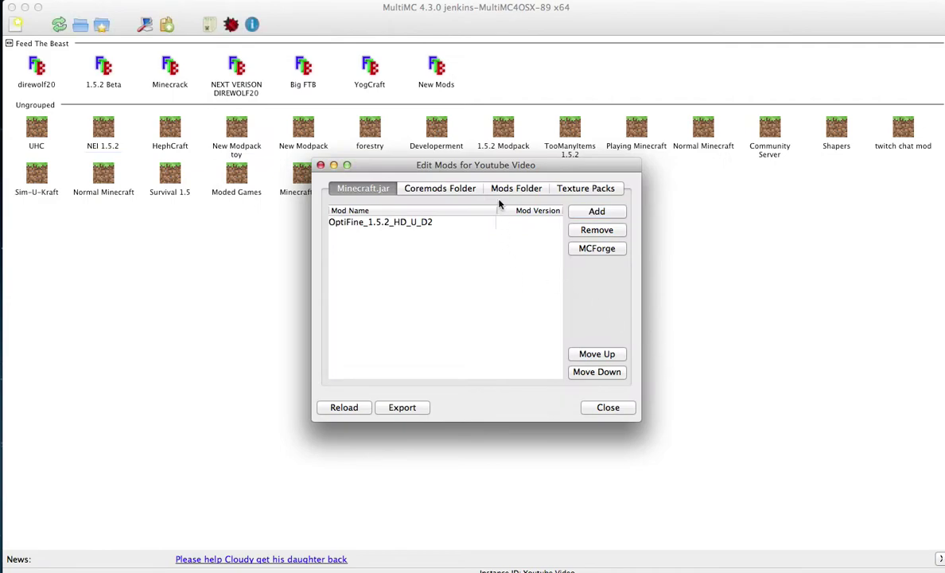
# Add the texture pack faithful32snapshot.zip from the minecraft folder's texturepacks subfolder to the instance.
pyautogui.click(576, 191)
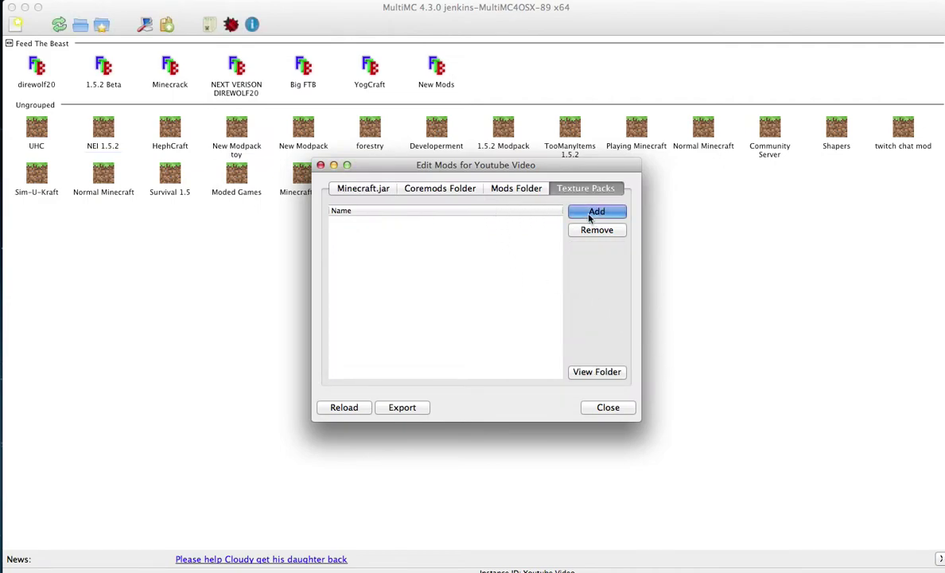
pyautogui.click(596, 212)
pyautogui.scroll(-2, 288, 296)
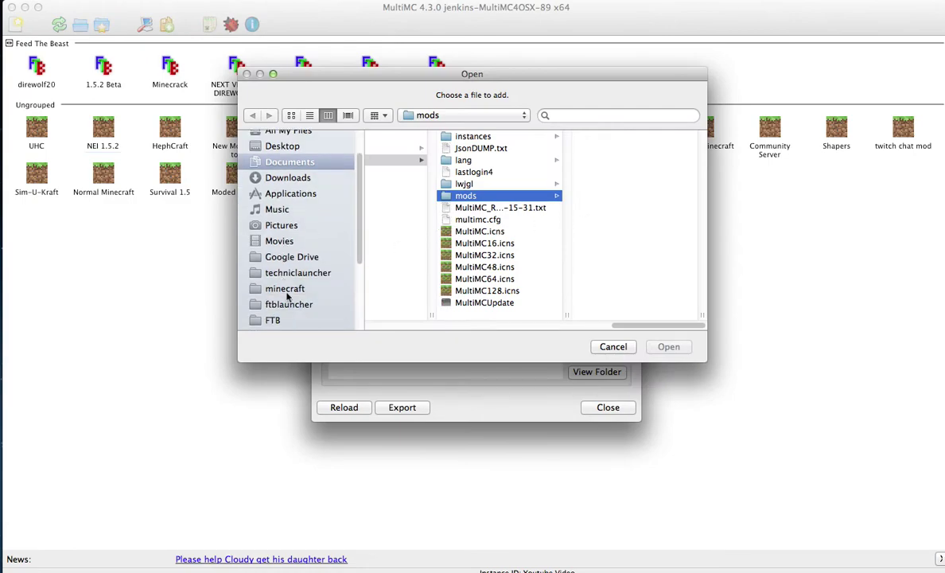
pyautogui.click(288, 292)
pyautogui.scroll(-5, 437, 281)
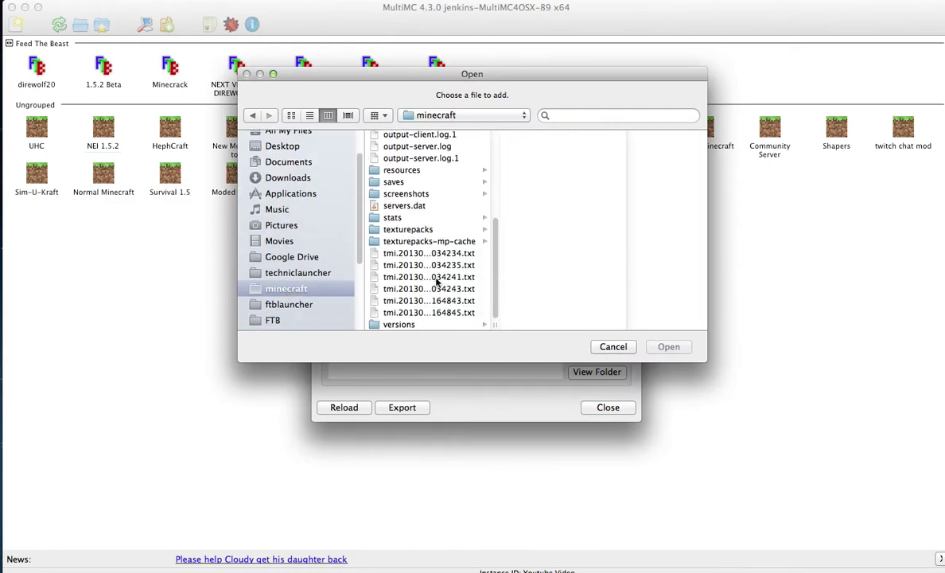
pyautogui.click(408, 230)
pyautogui.click(517, 132)
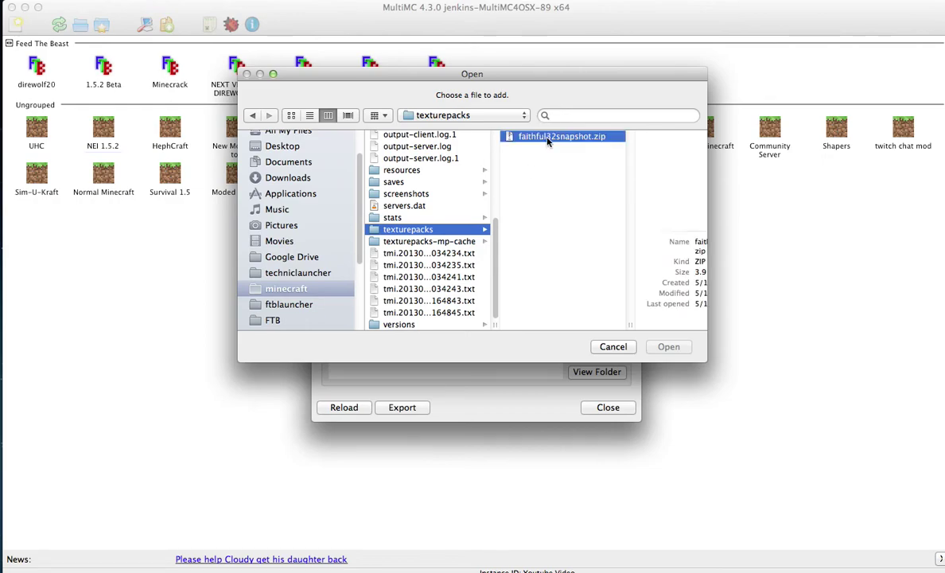
pyautogui.click(669, 347)
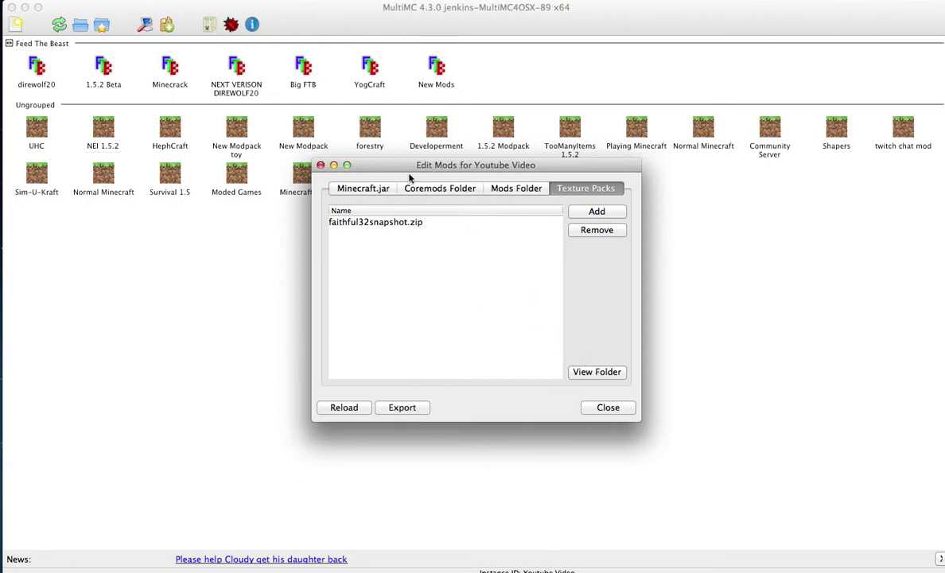
# Install Minecraft Forge version 7.8.0.716 into the instance's Minecraft.jar.
pyautogui.click(363, 186)
pyautogui.click(590, 250)
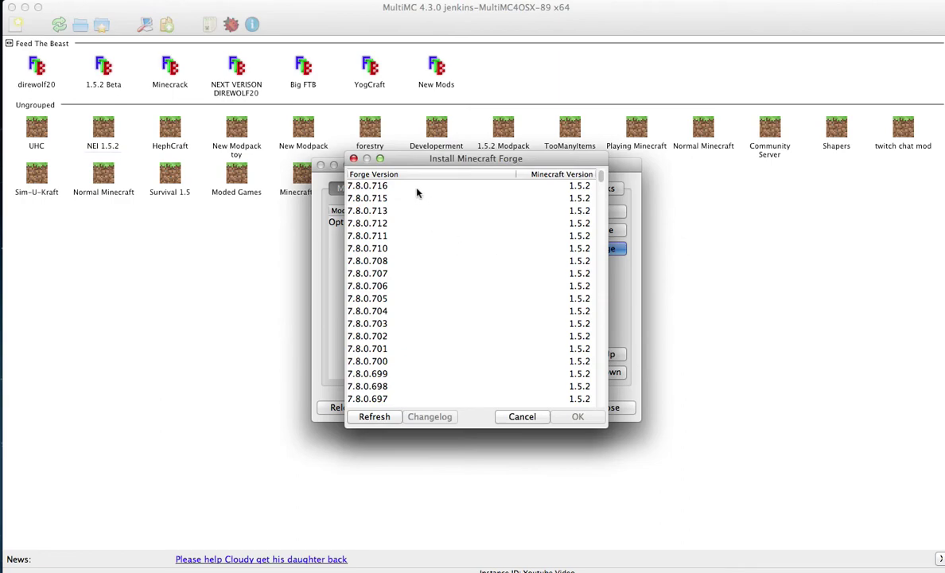
pyautogui.click(418, 187)
pyautogui.click(578, 416)
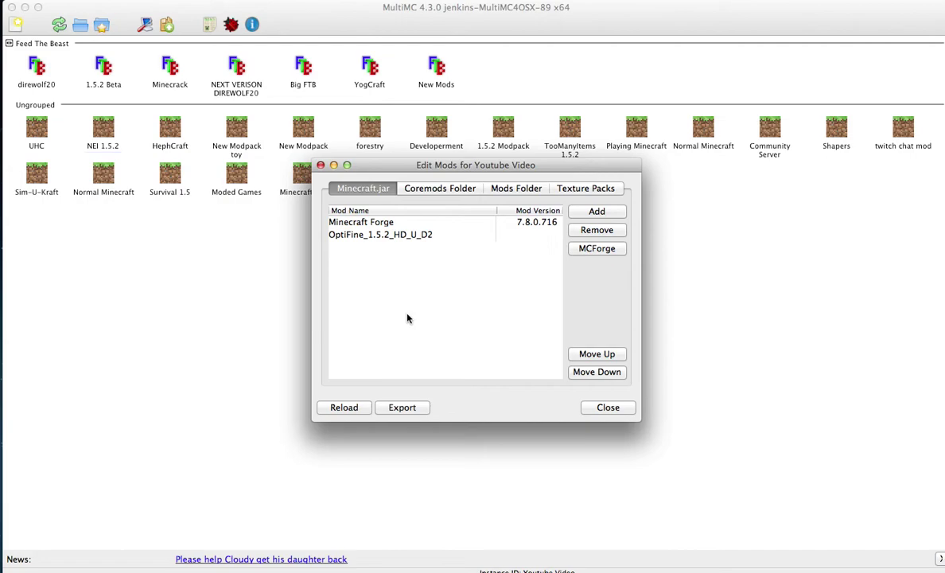
# Add ZansMinimap1.5.2.zip from the Desktop to the Youtube Video instance's Mods Folder and finish editing its mods.
pyautogui.click(440, 190)
pyautogui.click(499, 193)
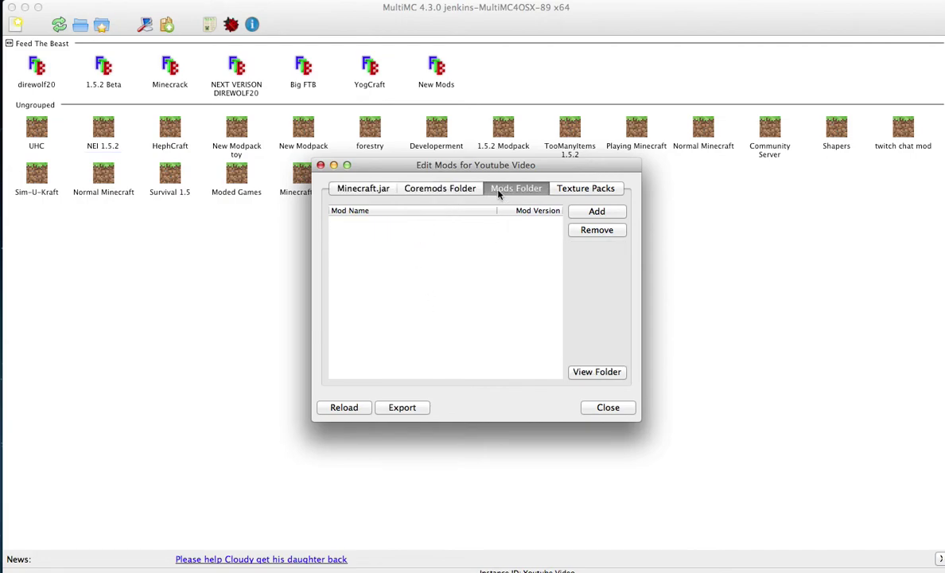
pyautogui.click(591, 213)
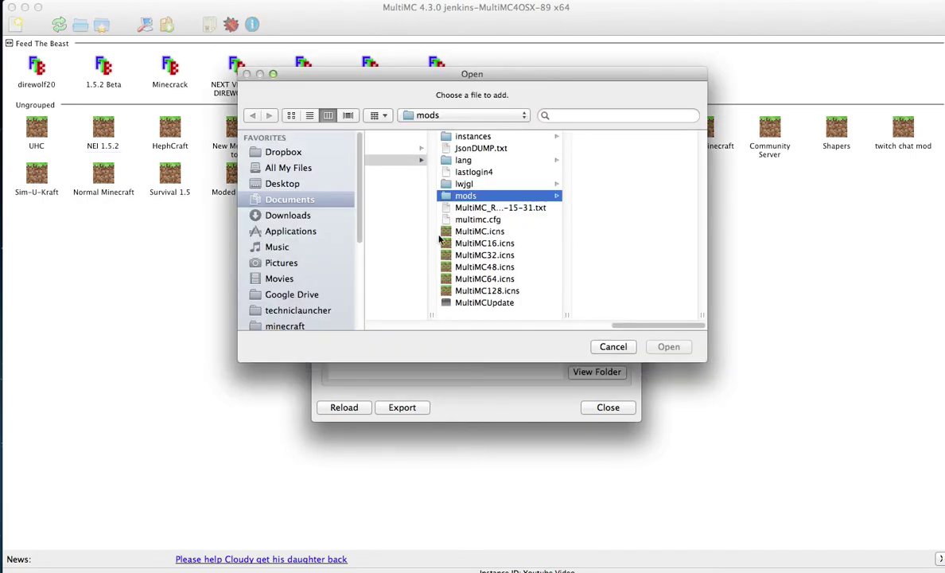
pyautogui.click(282, 182)
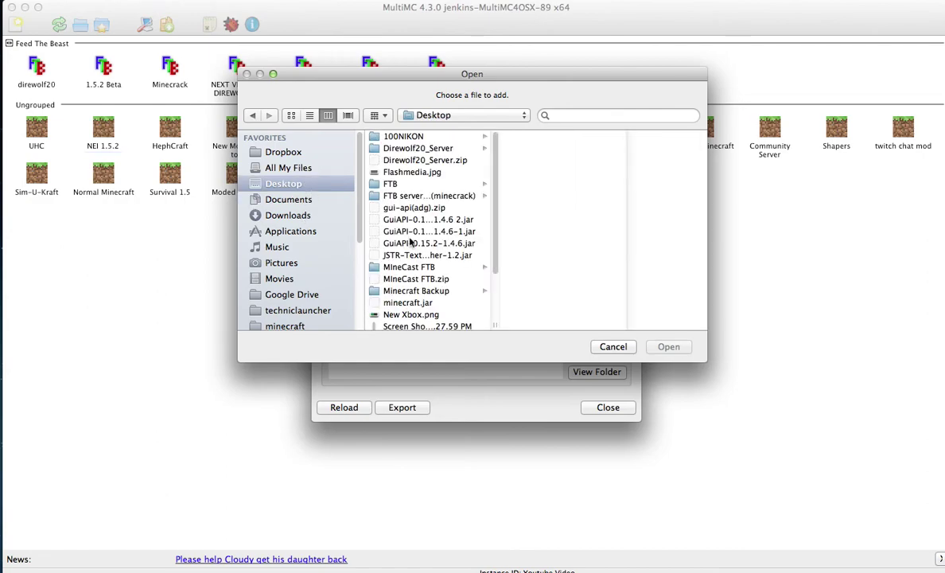
pyautogui.scroll(-5, 414, 277)
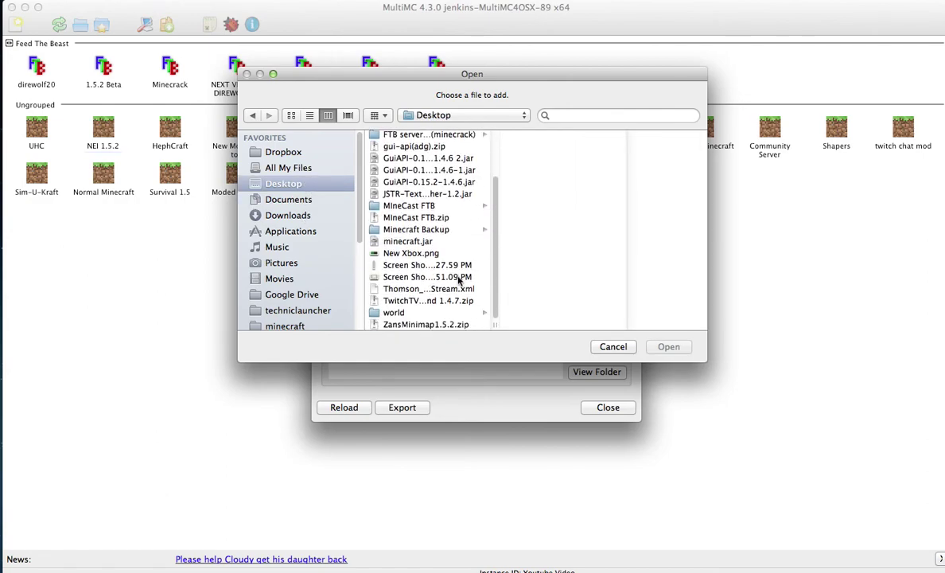
pyautogui.click(428, 300)
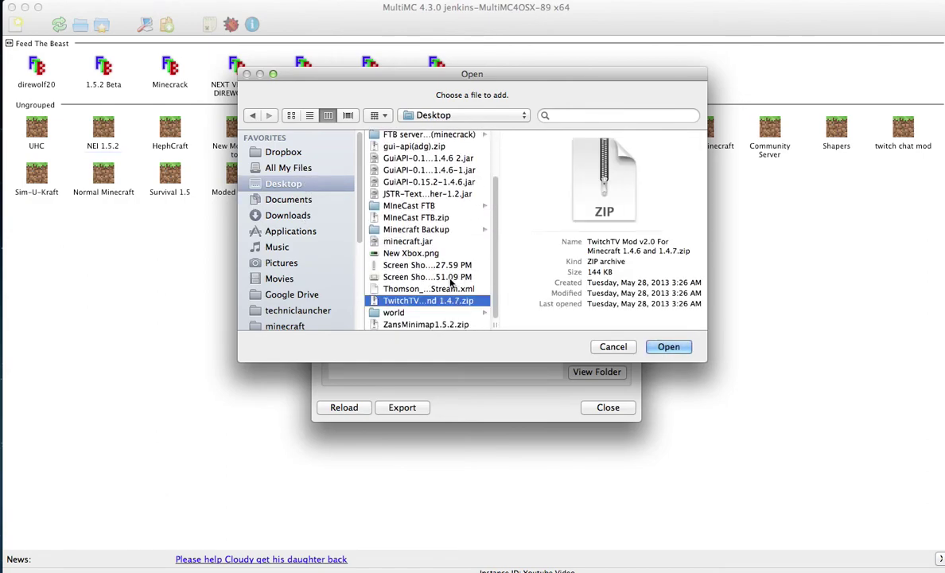
pyautogui.click(458, 321)
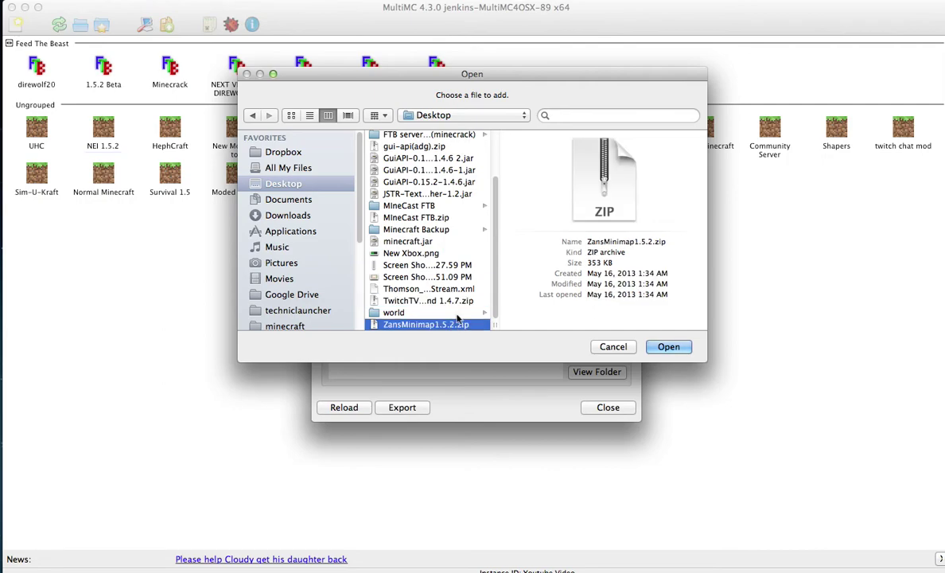
pyautogui.click(669, 347)
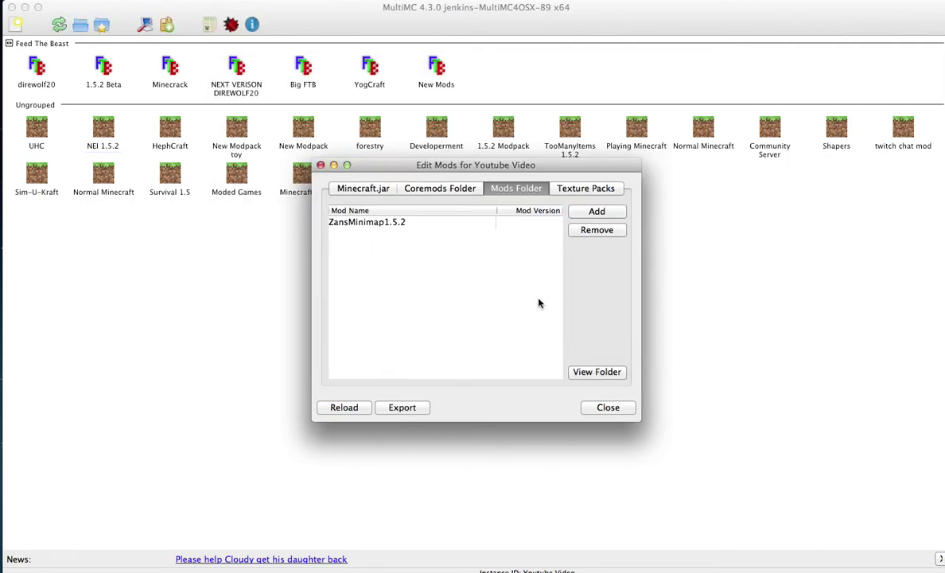
pyautogui.click(605, 406)
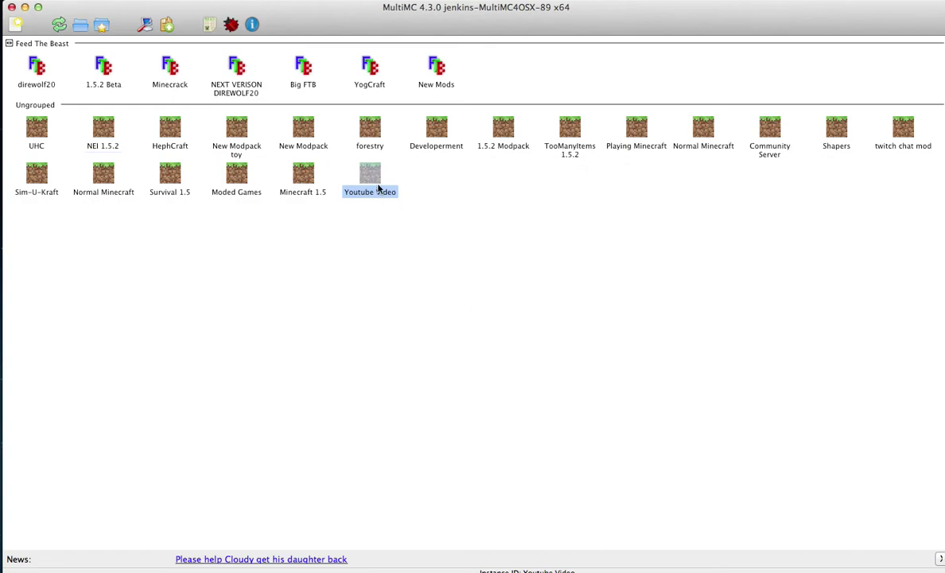
# Launch the Youtube Video instance and enlarge the game window to fill the screen.
pyautogui.doubleClick(379, 188)
pyautogui.press('Return')
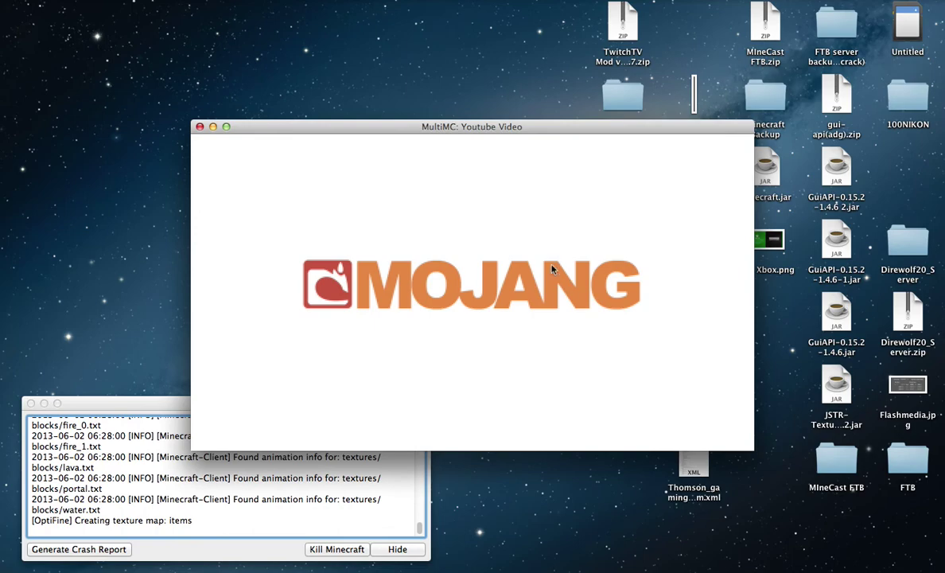
pyautogui.click(226, 127)
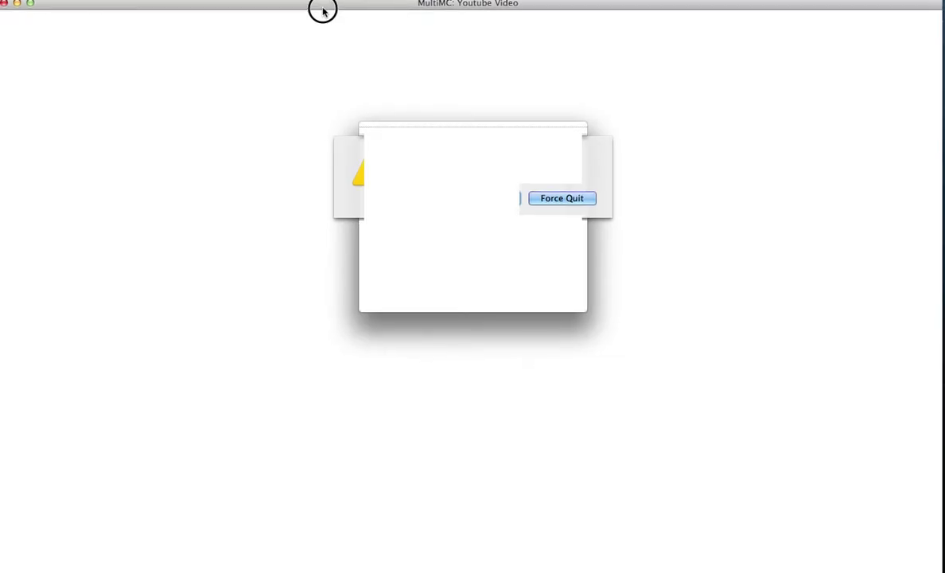
# Add a multiplayer server with the address mc.minecastshow.com:25566, keeping the name Minecraft Server, and join it.
pyautogui.click(444, 306)
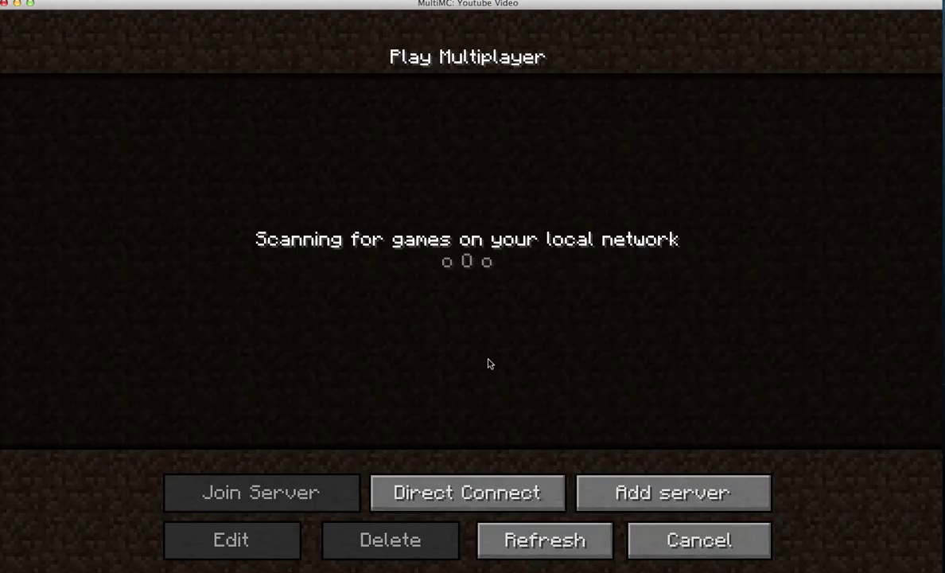
pyautogui.click(670, 547)
pyautogui.click(555, 315)
pyautogui.click(631, 495)
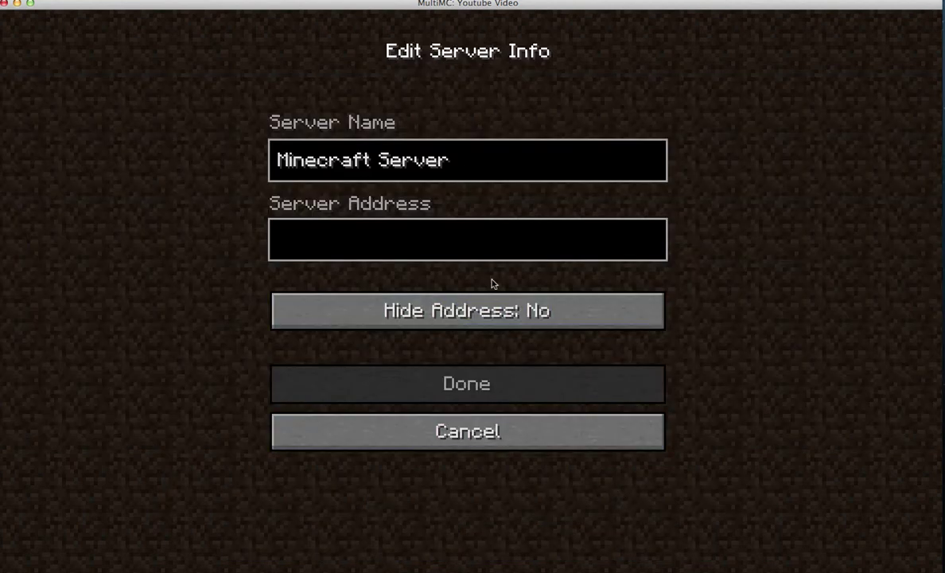
pyautogui.click(480, 255)
pyautogui.write('mc.minecas')
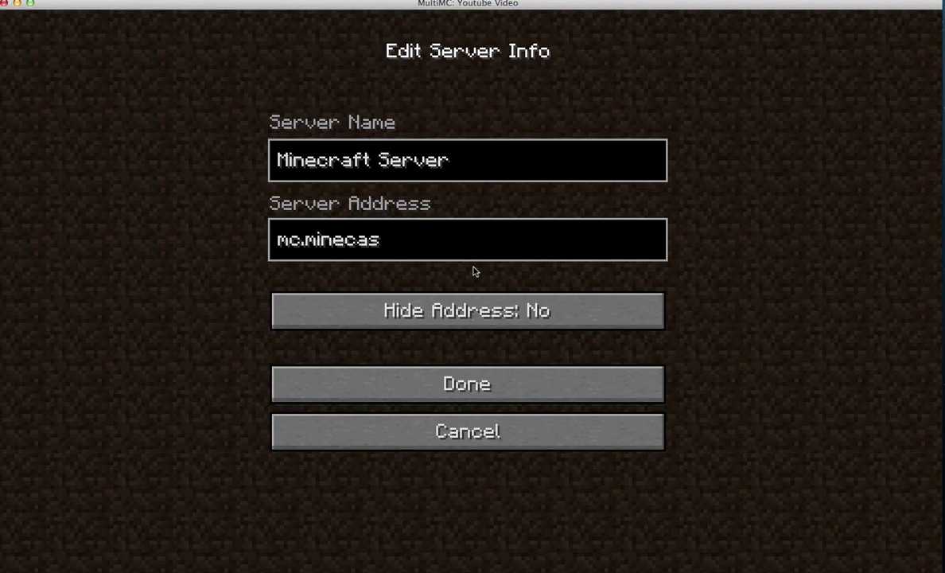
pyautogui.write('tshow.co')
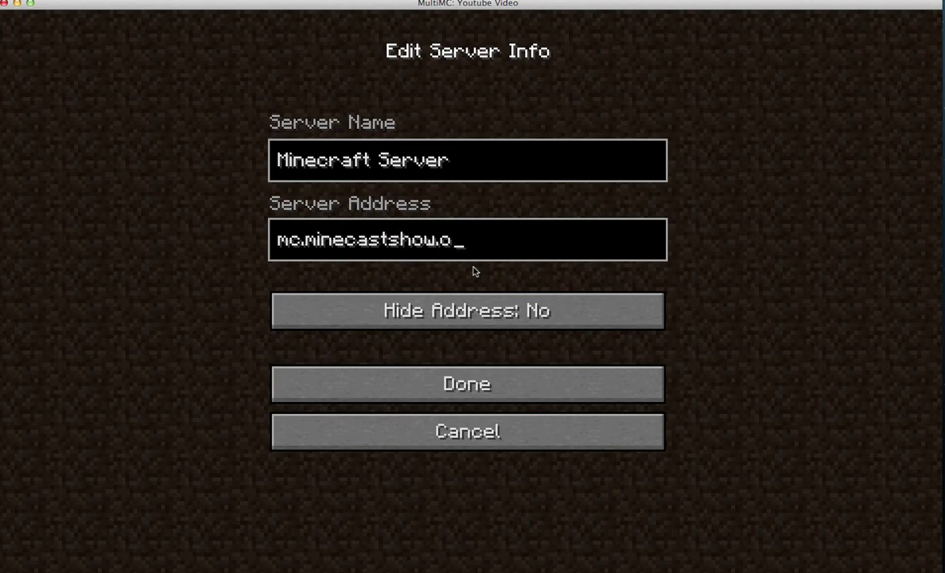
pyautogui.write('m:25566')
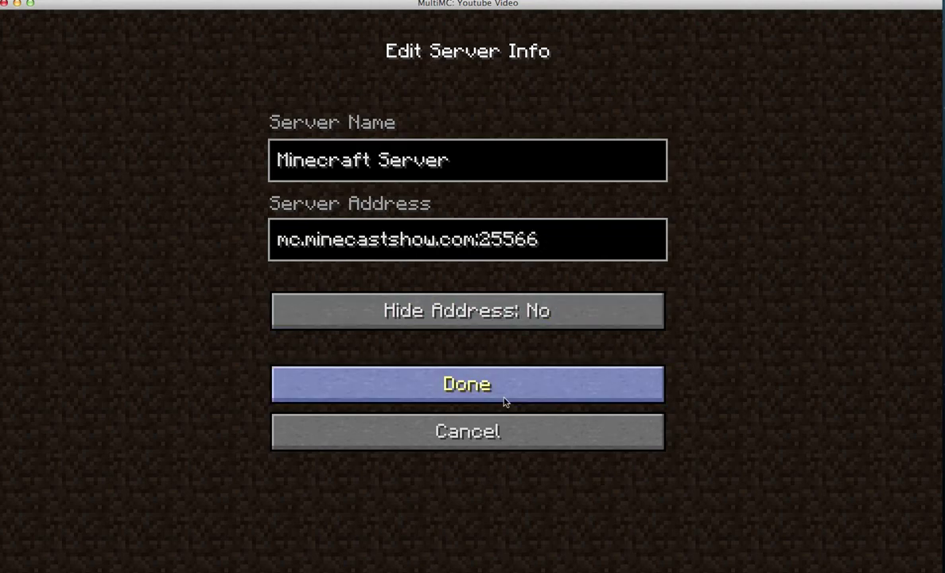
pyautogui.click(503, 394)
pyautogui.doubleClick(499, 250)
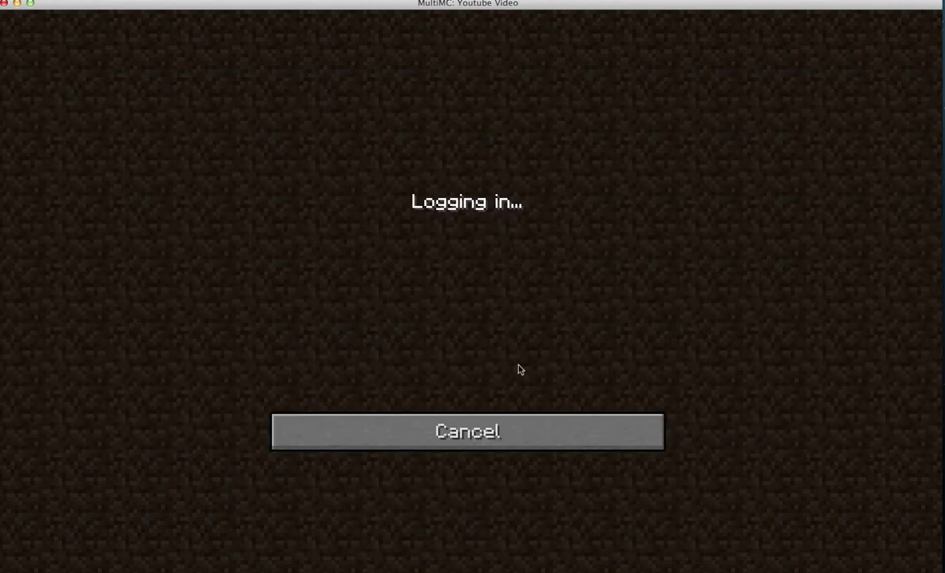